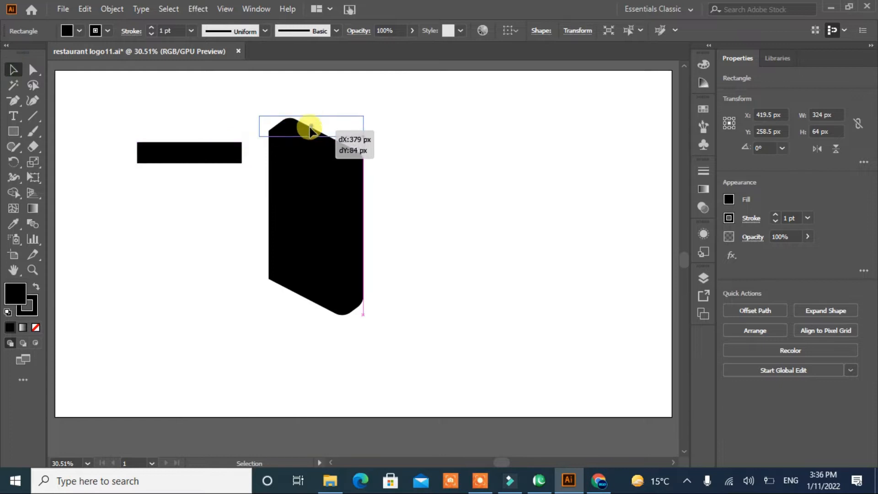
# Rotate the thin black rectangle to match the slope of the book shape's upper edge and place it over that edge.
pyautogui.moveTo(365, 133); pyautogui.dragTo(375, 149)
pyautogui.moveTo(314, 133); pyautogui.dragTo(310, 137)
pyautogui.moveTo(261, 100); pyautogui.dragTo(255, 95)
pyautogui.moveTo(308, 133); pyautogui.dragTo(364, 152)
# Round the two corners at the lower end of the slanted bar to 32 px.
pyautogui.click(32, 70)
pyautogui.click(104, 138)
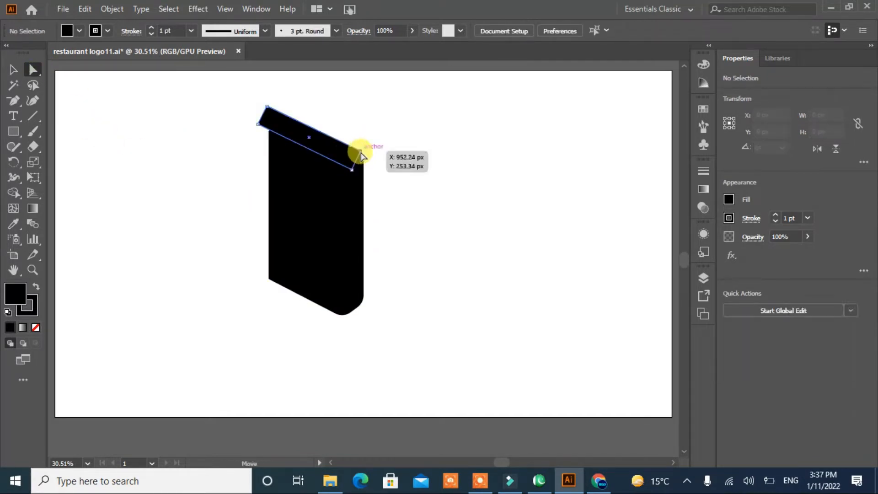
pyautogui.click(361, 155)
pyautogui.click(352, 167)
pyautogui.moveTo(303, 134); pyautogui.dragTo(321, 143)
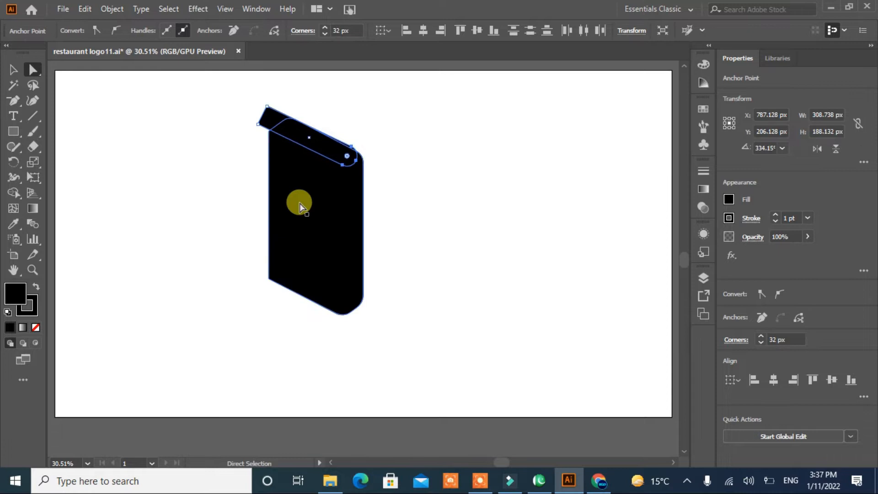
# Rotate the slanted bar to about 333.29° and nudge it down over the book's upper edge.
pyautogui.click(16, 67)
pyautogui.click(250, 114)
pyautogui.click(269, 117)
pyautogui.moveTo(265, 103); pyautogui.dragTo(251, 121)
pyautogui.press('Down')
pyautogui.press('Down')
pyautogui.press('Down')
pyautogui.press('Down')
pyautogui.press('Down')
pyautogui.press('Down')
pyautogui.press('Down')
pyautogui.press('Down')
pyautogui.press('Down')
pyautogui.press('Down')
pyautogui.press('Down')
pyautogui.press('Down')
pyautogui.press('Down')
pyautogui.press('Down')
pyautogui.press('Down')
pyautogui.press('Down')
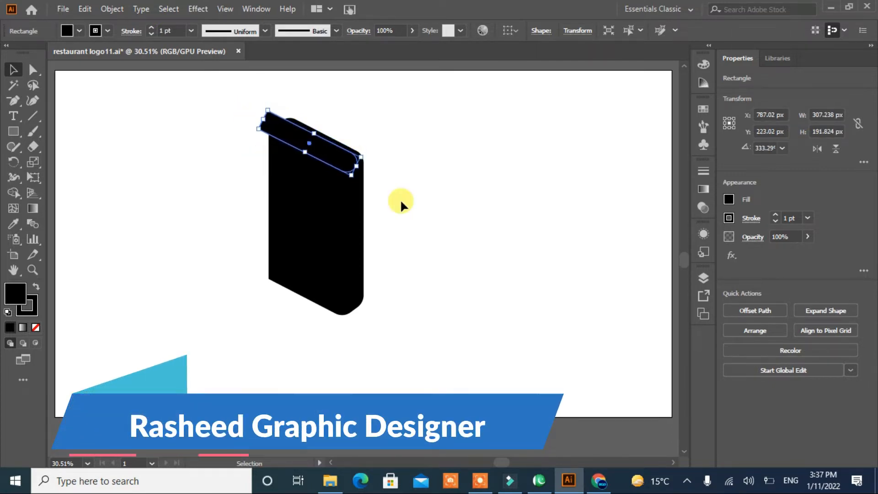
pyautogui.click(447, 208)
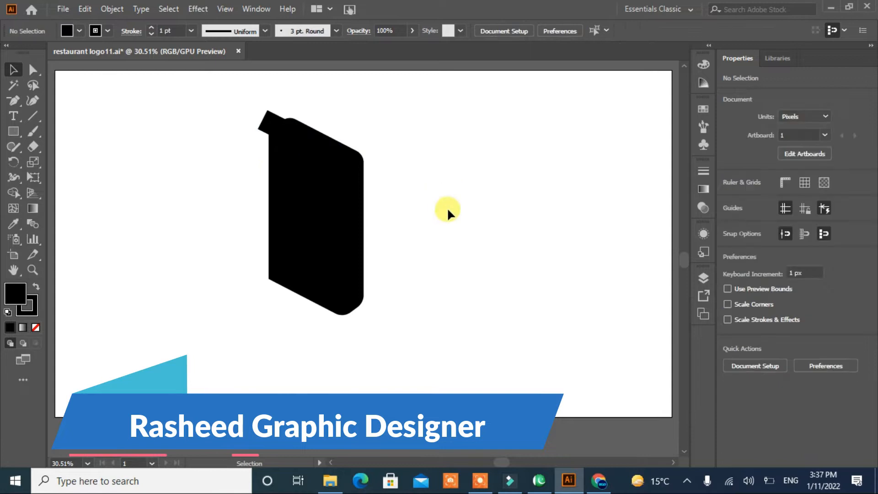
# Nudge the slanted bar slightly upward to leave only a thin cover strip above it.
pyautogui.click(273, 132)
pyautogui.press('Up')
pyautogui.press('Up')
pyautogui.press('Up')
pyautogui.press('Up')
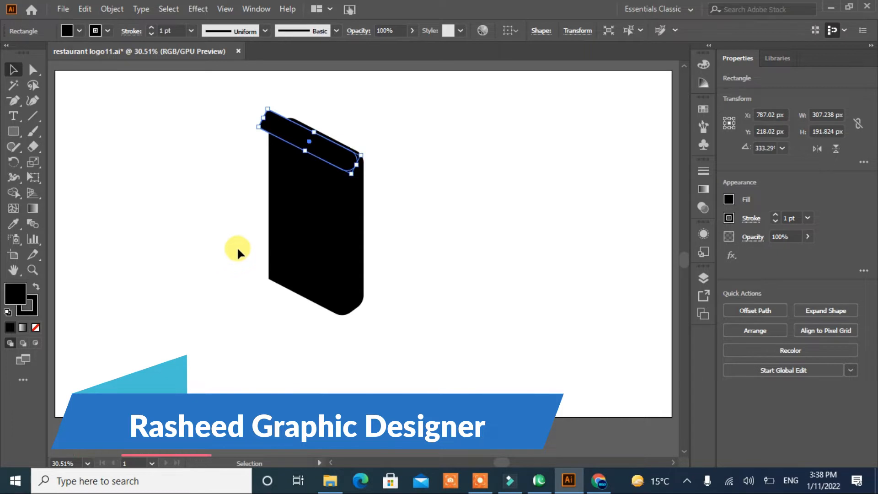
pyautogui.moveTo(365, 152); pyautogui.dragTo(366, 156)
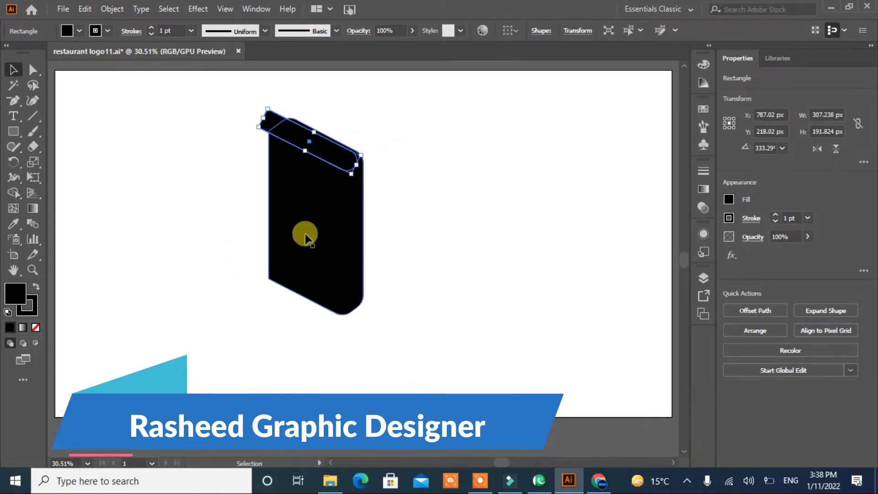
# Split the bar from the book shape with Shape Builder and delete it to leave a rounded page cutout.
pyautogui.moveTo(387, 111); pyautogui.dragTo(237, 253)
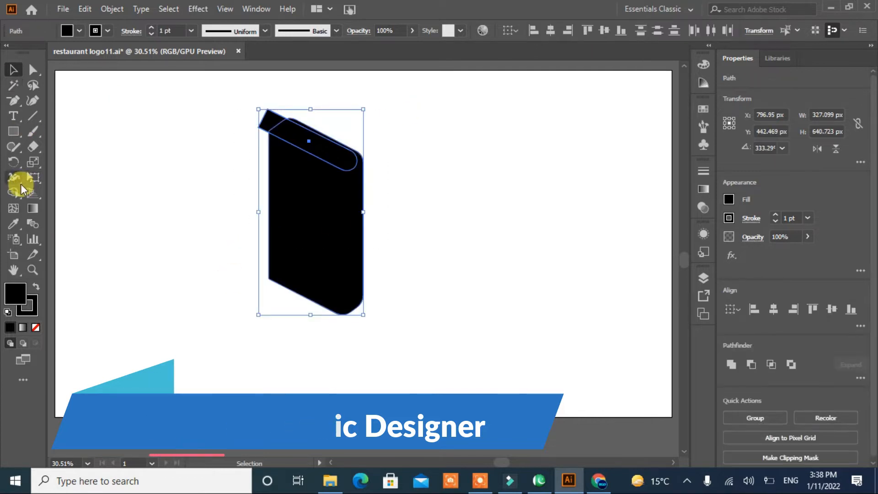
pyautogui.click(14, 192)
pyautogui.click(264, 122)
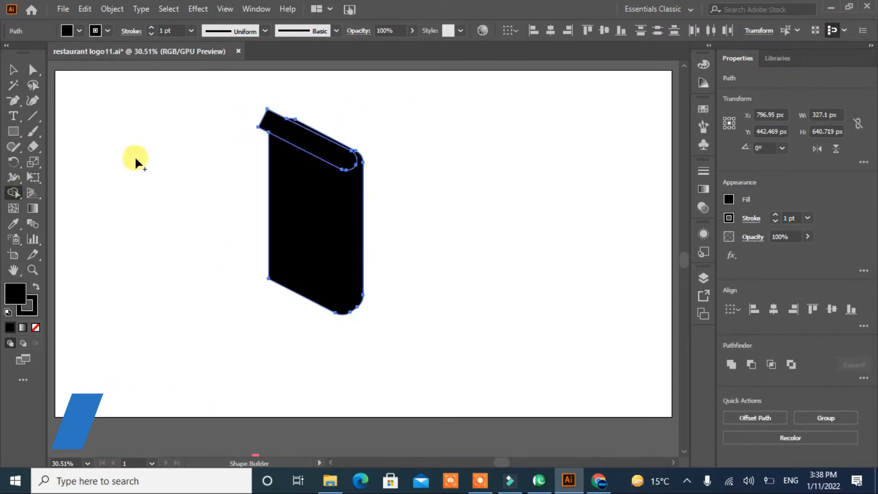
pyautogui.press('v')
pyautogui.click(196, 143)
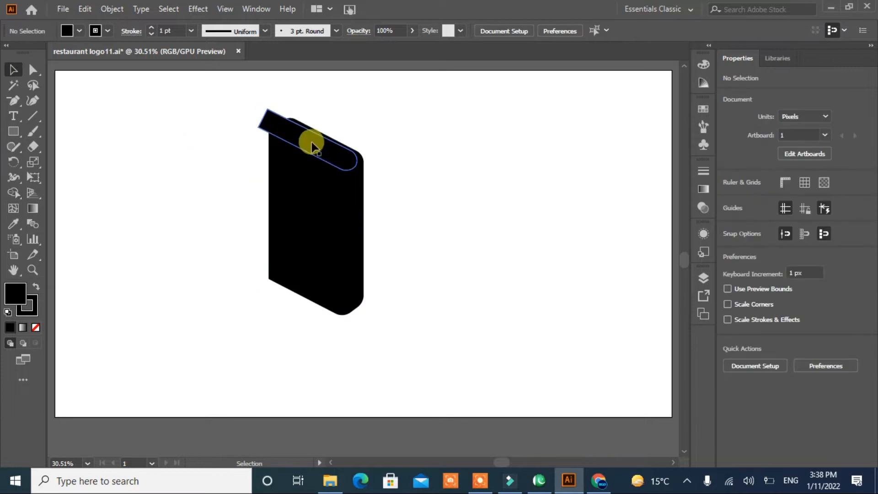
pyautogui.moveTo(310, 143); pyautogui.dragTo(186, 186)
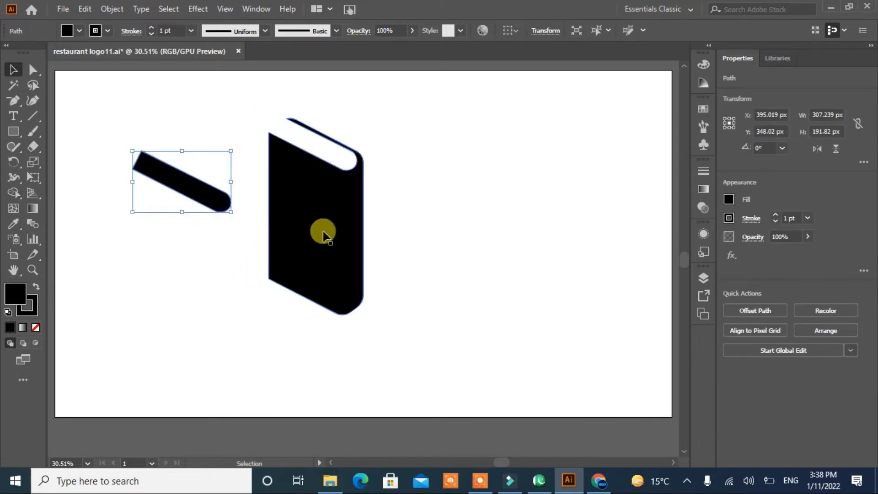
pyautogui.press('Delete')
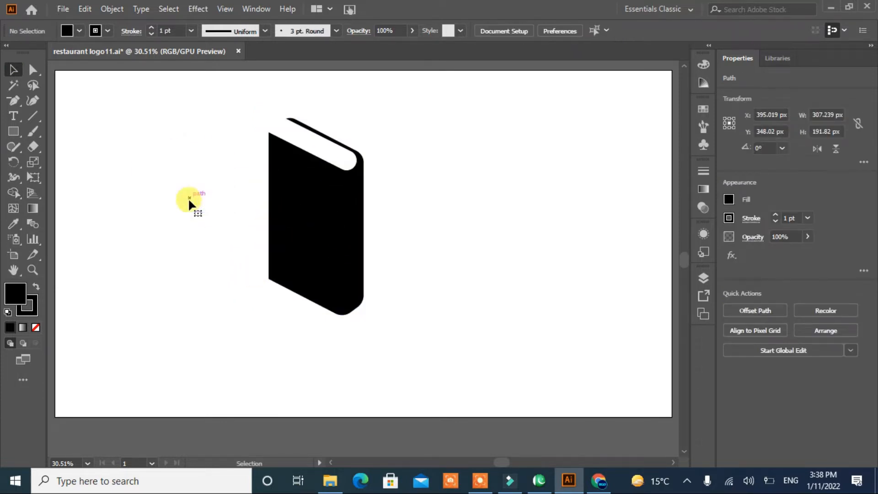
# Duplicate the book diagonally down to the left and clear the overlap inside the copy's page cutout with Shape Builder.
pyautogui.moveTo(303, 207); pyautogui.dragTo(285, 231)
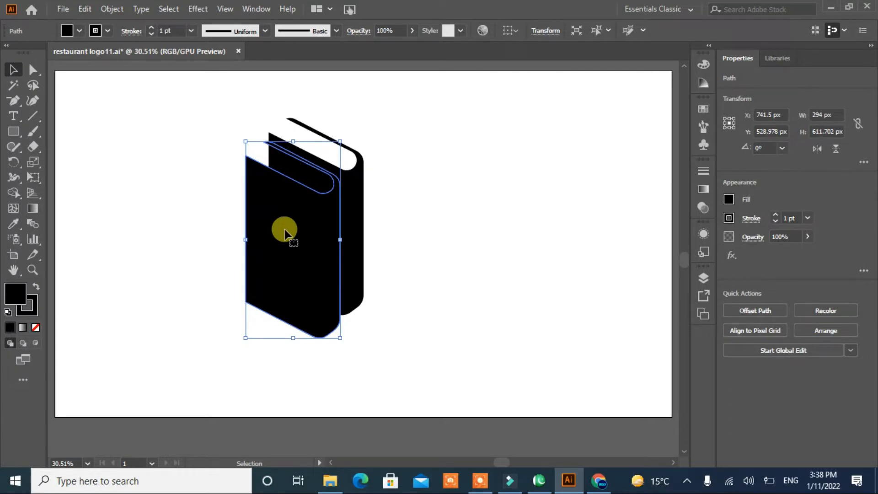
pyautogui.moveTo(392, 131); pyautogui.dragTo(190, 334)
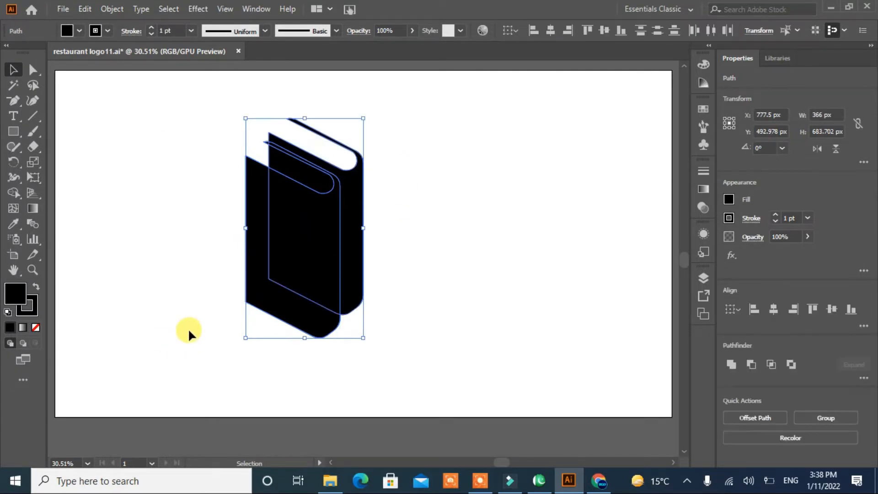
pyautogui.click(13, 194)
pyautogui.moveTo(297, 237)
pyautogui.mouseDown()
pyautogui.moveTo(290, 306)
pyautogui.moveTo(285, 178)
pyautogui.mouseUp()
pyautogui.moveTo(286, 165); pyautogui.dragTo(243, 150)
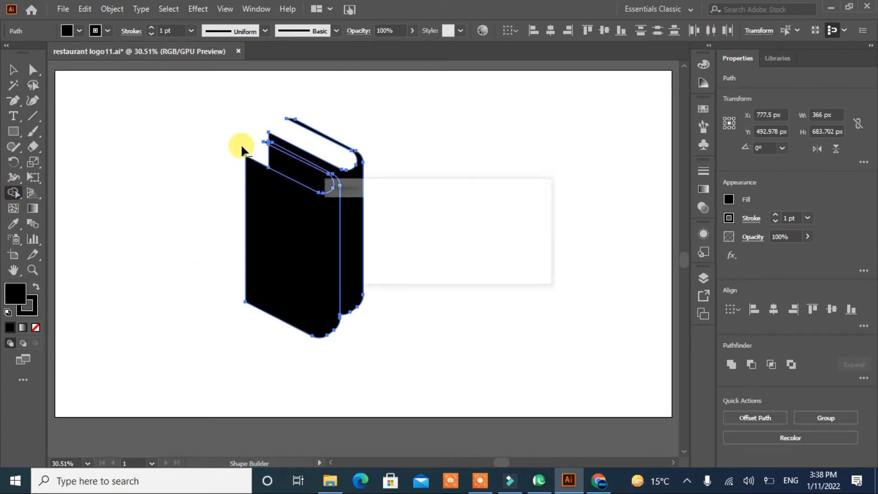
pyautogui.moveTo(301, 175); pyautogui.dragTo(251, 146)
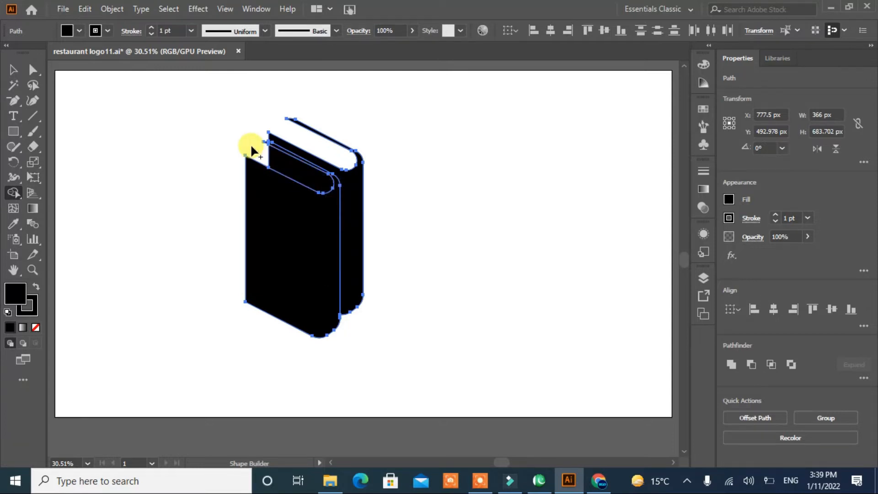
pyautogui.click(256, 158)
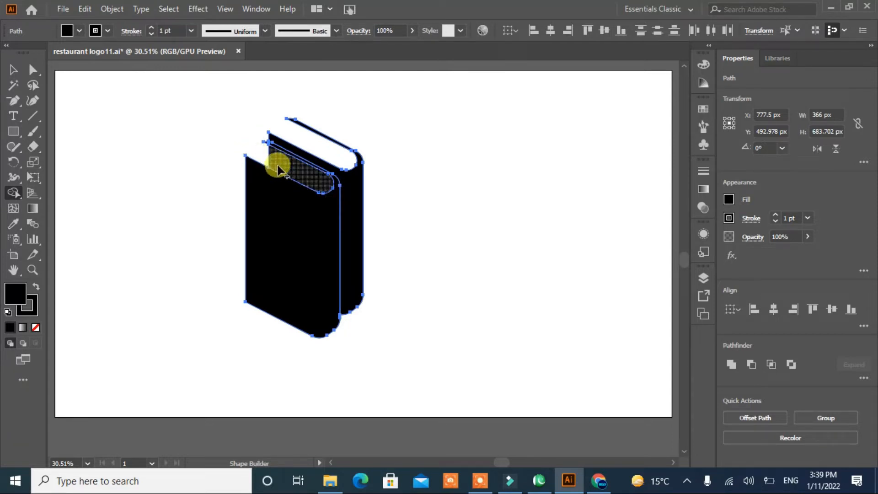
pyautogui.keyDown('alt'); pyautogui.click(249, 146); pyautogui.keyUp('alt')
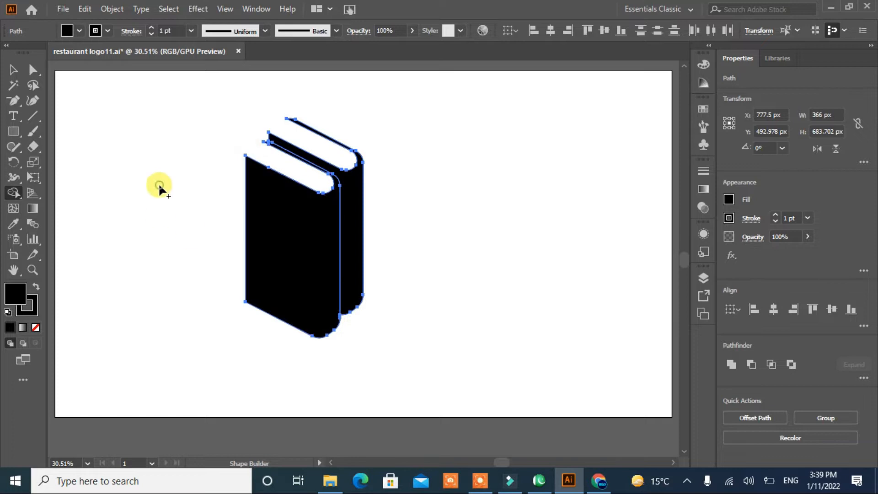
# Shift the front book slightly down and to the left to leave a narrow white gap before the back book.
pyautogui.click(20, 75)
pyautogui.click(156, 168)
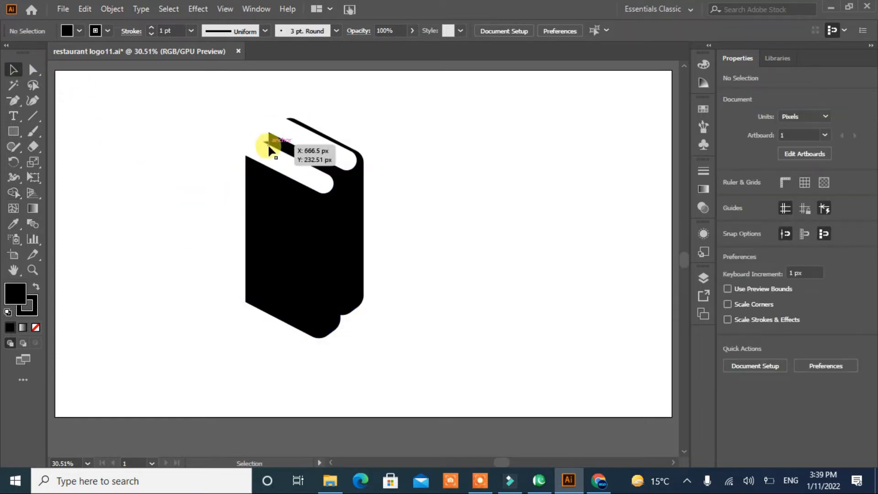
pyautogui.click(266, 142)
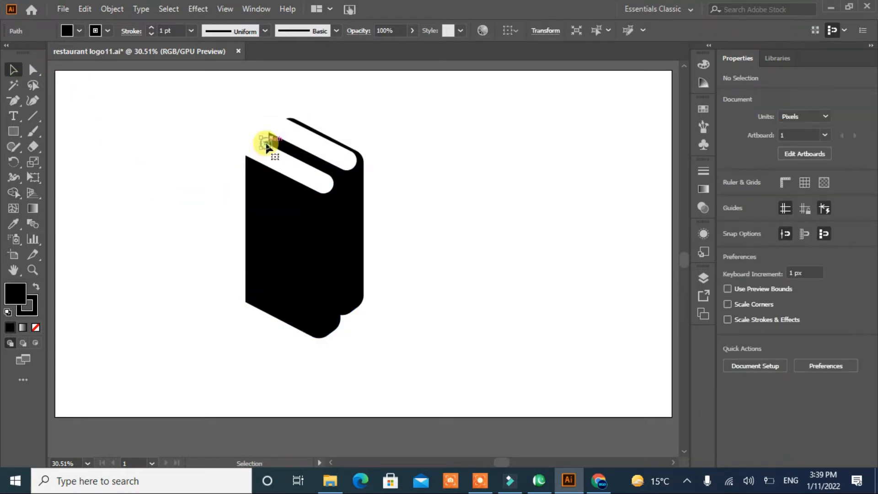
pyautogui.click(302, 161)
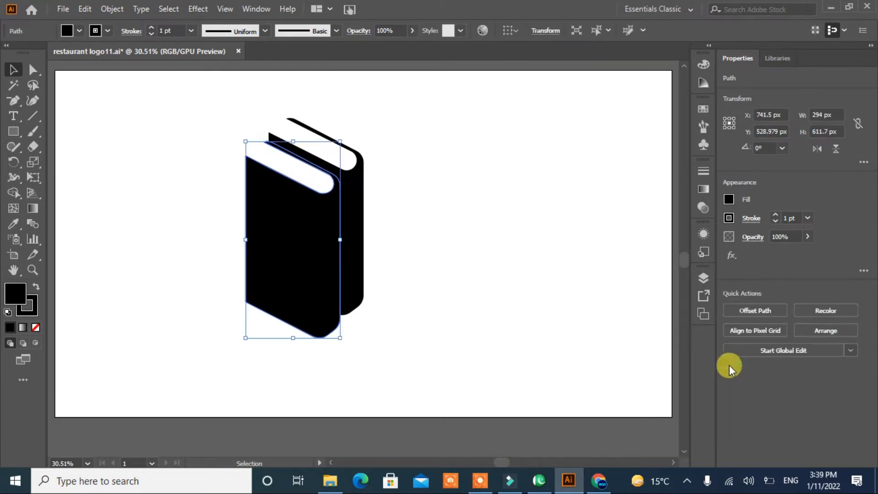
pyautogui.click(365, 310)
# Duplicate the front book diagonally down to the left by about 82 px across and 76 px down as a third book.
pyautogui.moveTo(291, 271); pyautogui.dragTo(258, 285)
pyautogui.click(365, 303)
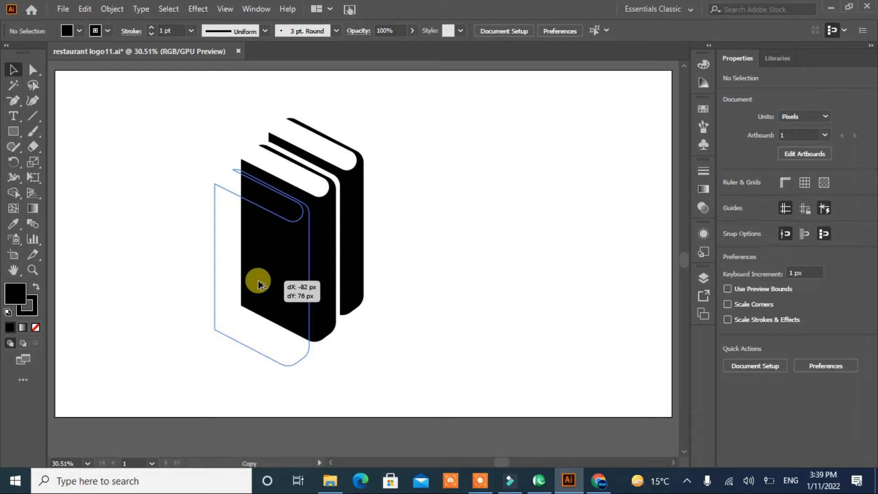
pyautogui.moveTo(259, 284); pyautogui.dragTo(259, 286)
# Use Shape Builder to clear the third book's page cutout and merge its overlapping cover areas.
pyautogui.moveTo(402, 143); pyautogui.dragTo(191, 327)
pyautogui.click(13, 192)
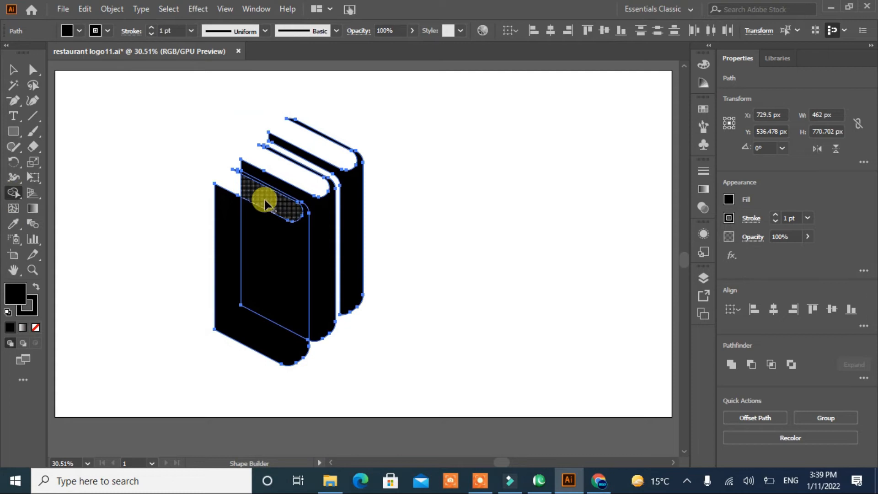
pyautogui.keyDown('alt'); pyautogui.click(235, 184); pyautogui.keyUp('alt')
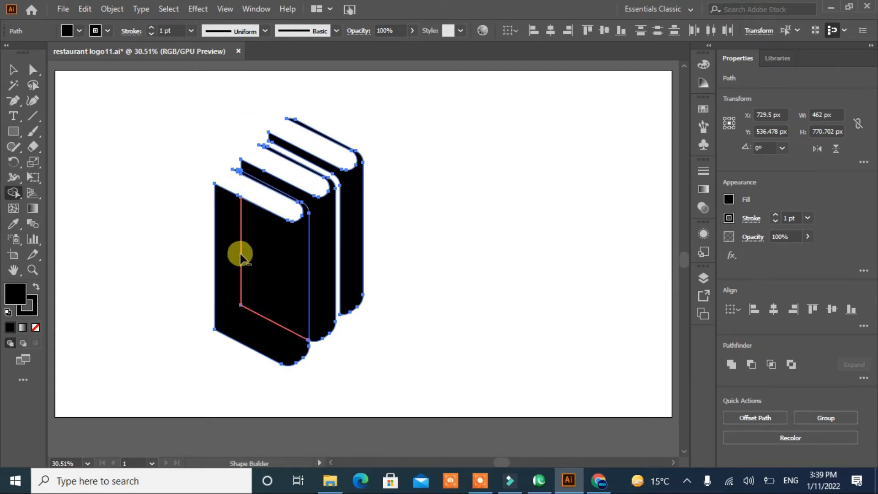
pyautogui.moveTo(240, 259); pyautogui.dragTo(232, 306)
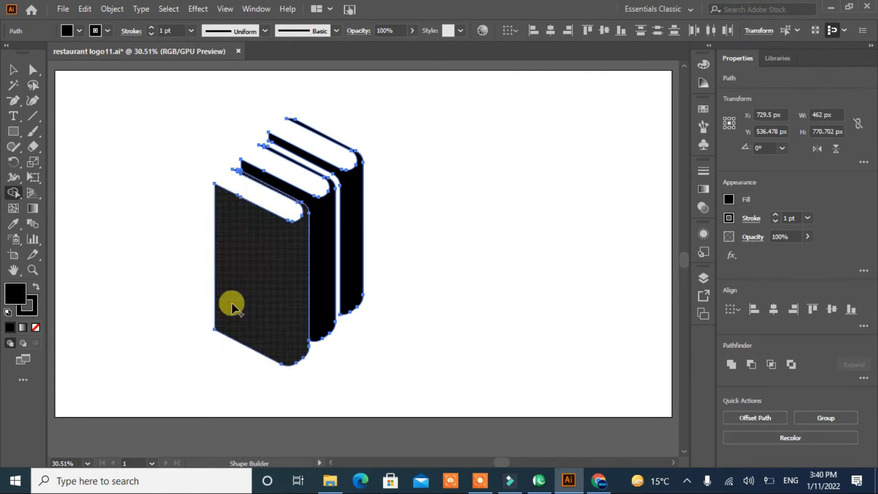
# Shift the third book slightly down and to the left to leave a narrow white gap before the middle book.
pyautogui.click(16, 81)
pyautogui.click(124, 173)
pyautogui.moveTo(245, 270); pyautogui.dragTo(252, 275)
pyautogui.moveTo(232, 172); pyautogui.dragTo(232, 171)
pyautogui.click(492, 337)
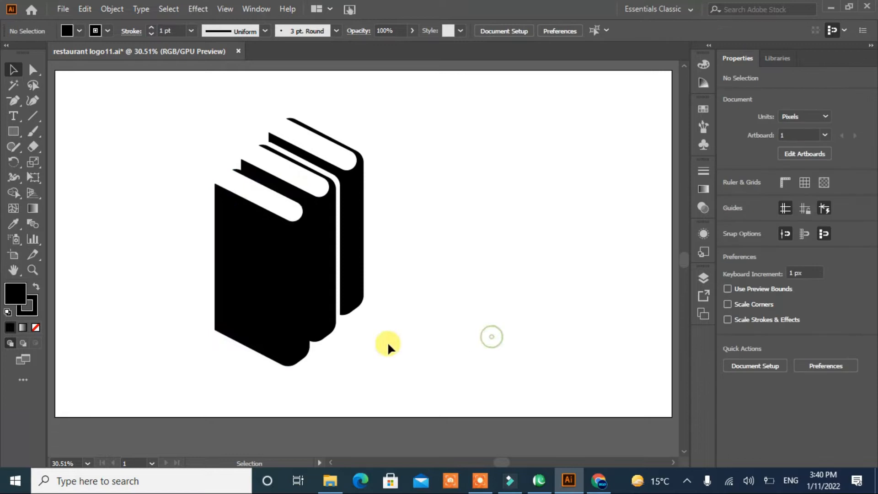
pyautogui.moveTo(284, 290); pyautogui.dragTo(280, 298)
pyautogui.click(409, 303)
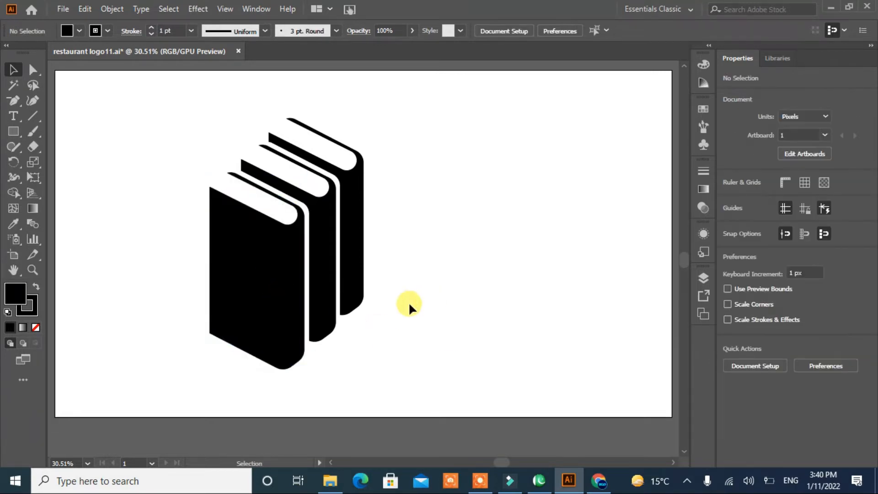
# Scale the three books down to about 293.5 by 479 px and move them toward the artboard's left side.
pyautogui.moveTo(405, 130); pyautogui.dragTo(154, 321)
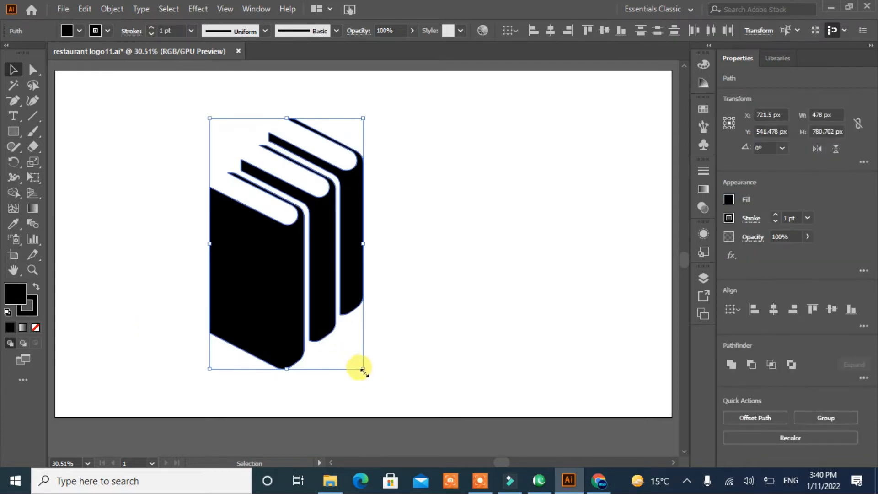
pyautogui.moveTo(363, 370); pyautogui.dragTo(296, 276)
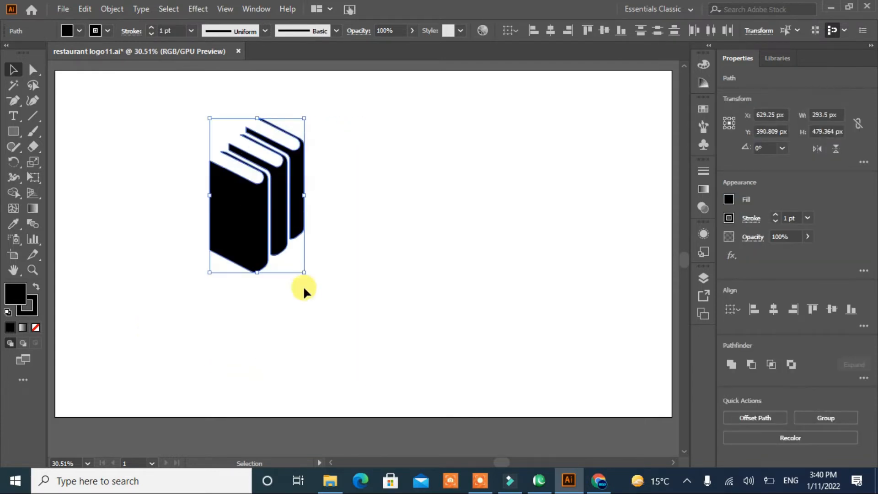
pyautogui.click(296, 277)
pyautogui.moveTo(284, 221); pyautogui.dragTo(206, 280)
pyautogui.hotkey('ctrl', 'z')
pyautogui.click(287, 255)
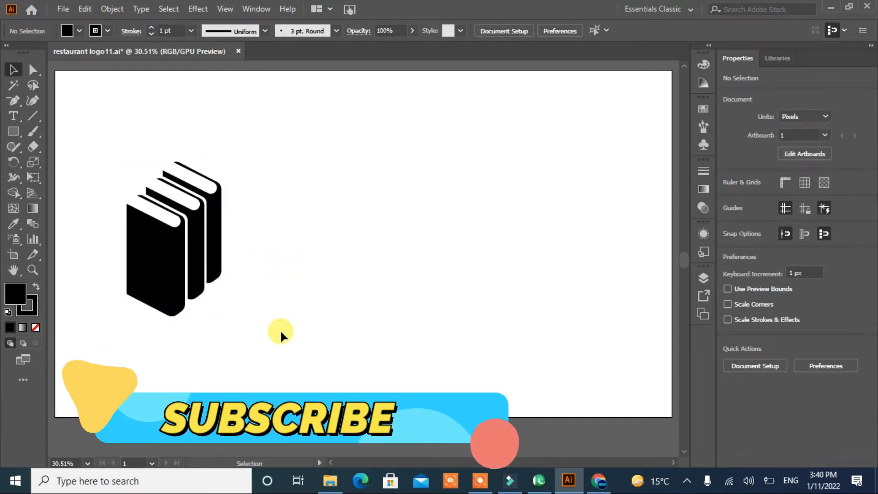
# Fill the front book with blue and the middle book with orange.
pyautogui.click(176, 281)
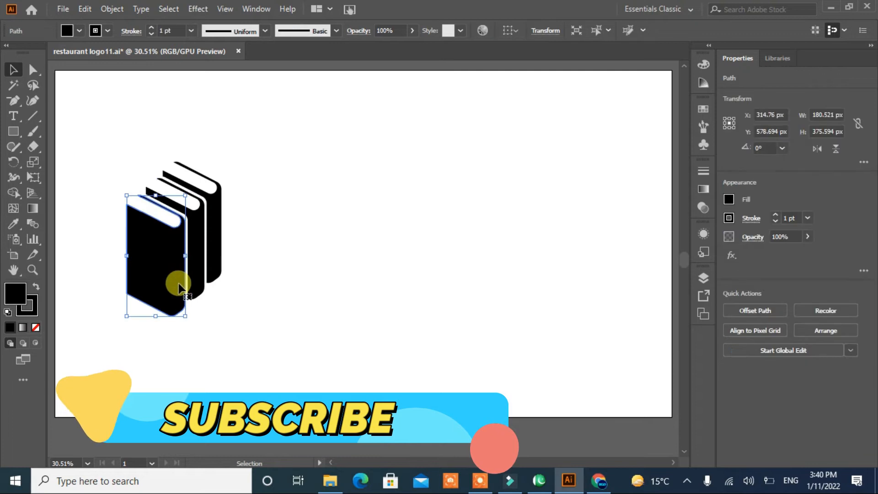
pyautogui.click(79, 31)
pyautogui.click(89, 61)
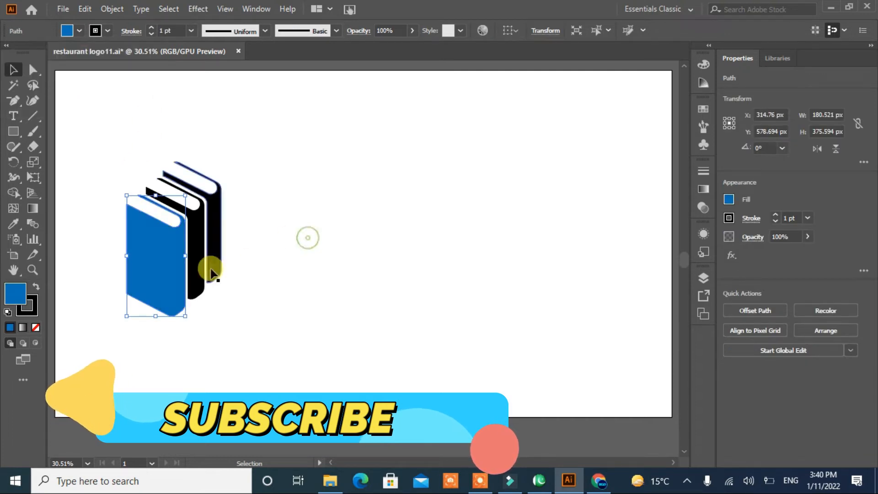
pyautogui.click(196, 261)
pyautogui.click(80, 32)
pyautogui.click(121, 54)
# Fill the back book with red.
pyautogui.click(215, 229)
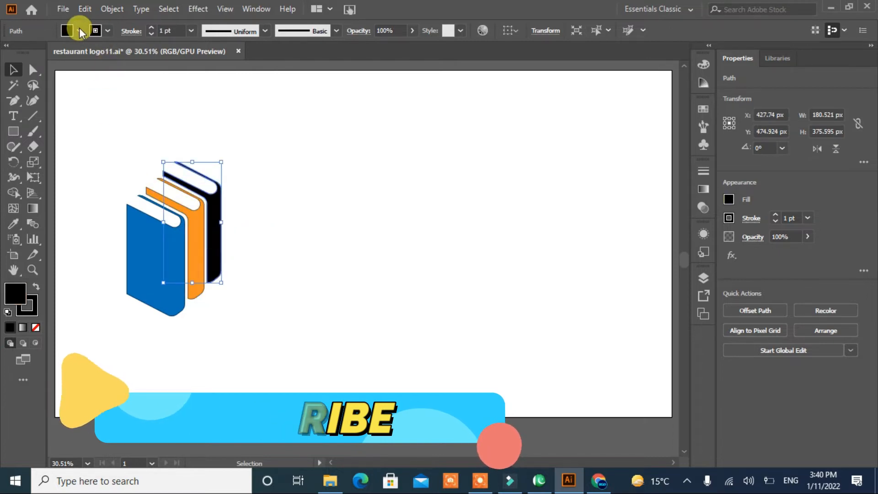
pyautogui.click(80, 30)
pyautogui.click(98, 53)
pyautogui.click(295, 226)
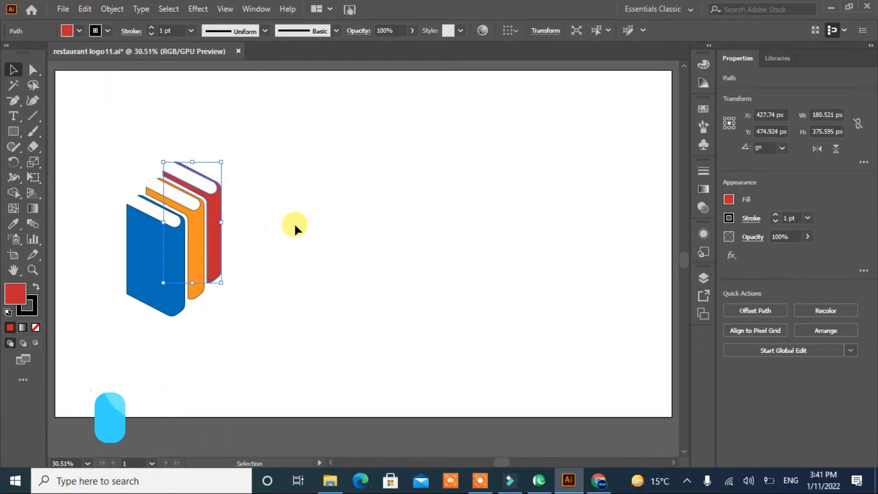
# Move the three coloured books together up and to the right, closer to the artboard's centre.
pyautogui.click(252, 174)
pyautogui.moveTo(252, 172); pyautogui.dragTo(102, 292)
pyautogui.moveTo(145, 272); pyautogui.dragTo(239, 241)
pyautogui.click(355, 239)
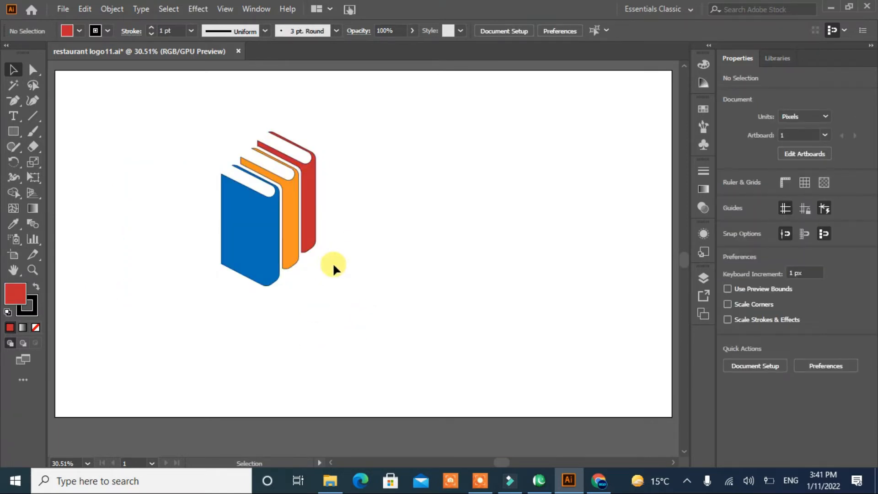
# Add the text "SCHOOL BOOK" to the right of the books.
pyautogui.click(13, 115)
pyautogui.click(375, 172)
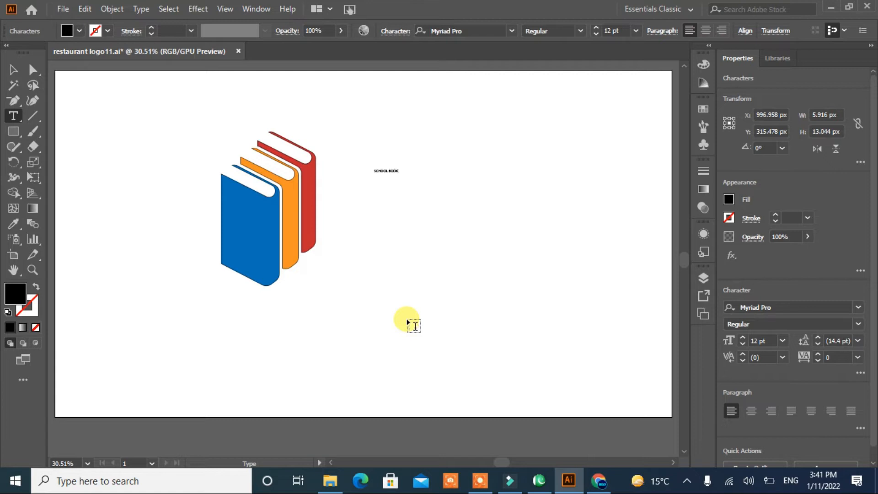
# Enlarge the SCHOOL BOOK text to about 138 pt and place it beside the upper part of the books.
pyautogui.click(13, 70)
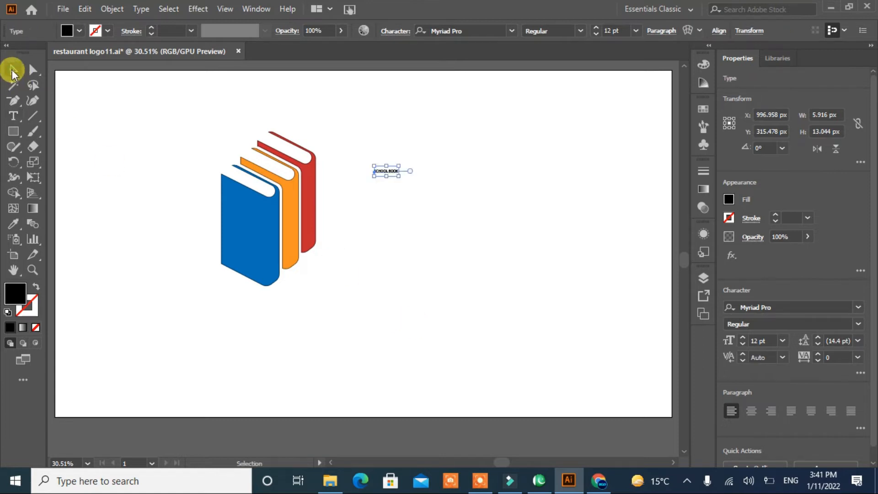
pyautogui.moveTo(403, 178); pyautogui.dragTo(530, 252)
pyautogui.moveTo(479, 189); pyautogui.dragTo(434, 178)
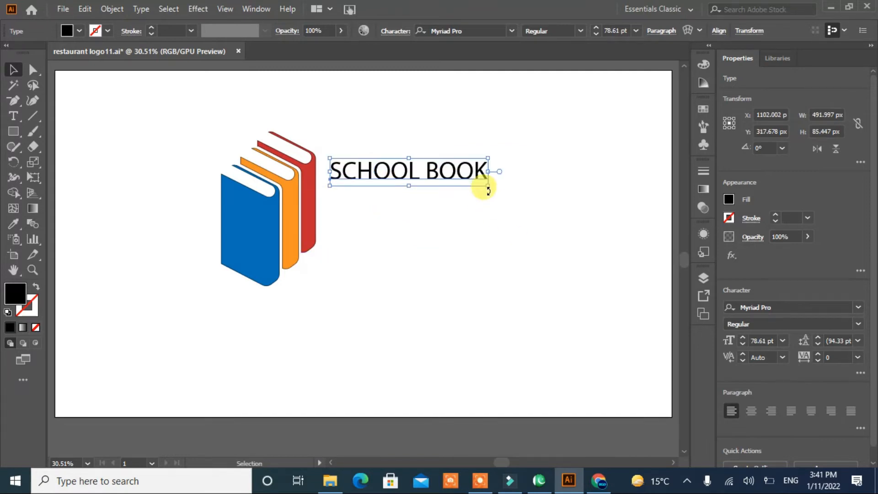
pyautogui.moveTo(488, 186); pyautogui.dragTo(604, 268)
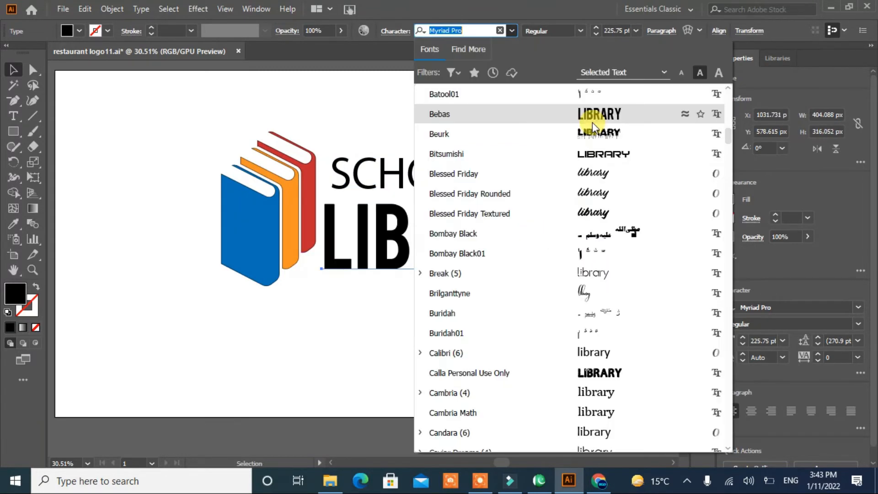
# Set the LIBRARY text in the Bebas font and move it down, leaving a gap below SCHOOL BOOK.
pyautogui.click(591, 119)
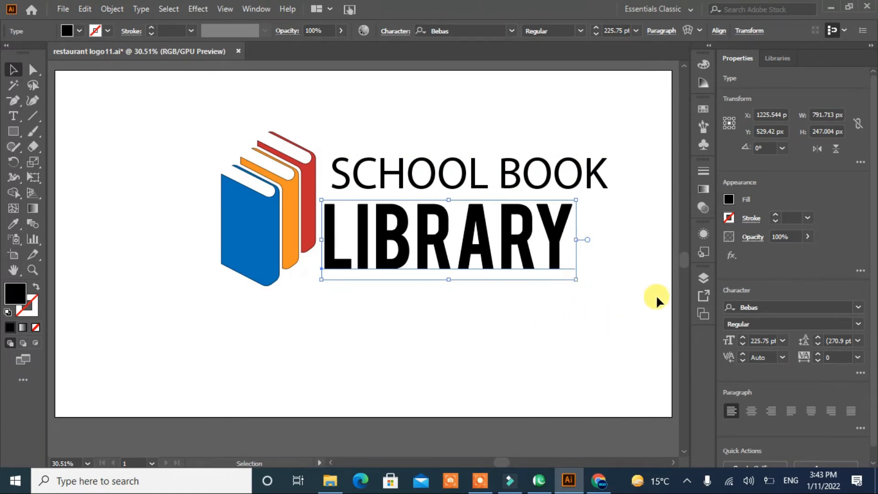
pyautogui.moveTo(477, 244); pyautogui.dragTo(472, 261)
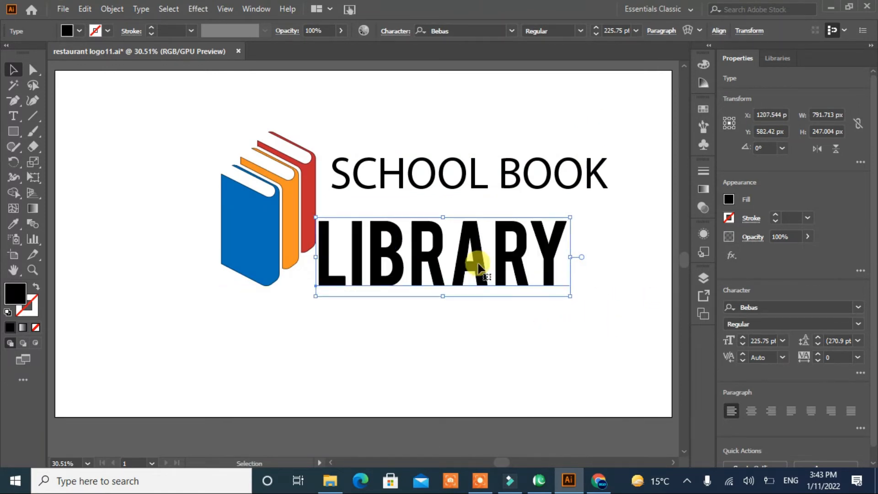
# Nudge the LIBRARY text about 26 px to the right, clear of the books, and increase its font size to 245 pt.
pyautogui.press('Right')
pyautogui.press('Right')
pyautogui.press('Right')
pyautogui.press('Right')
pyautogui.press('Right')
pyautogui.press('Right')
pyautogui.press('Right')
pyautogui.press('Right')
pyautogui.press('Right')
pyautogui.press('Right')
pyautogui.press('Right')
pyautogui.press('Right')
pyautogui.press('Right')
pyautogui.press('Right')
pyautogui.press('Right')
pyautogui.press('Right')
pyautogui.press('Right')
pyautogui.press('Right')
pyautogui.press('Right')
pyautogui.press('Right')
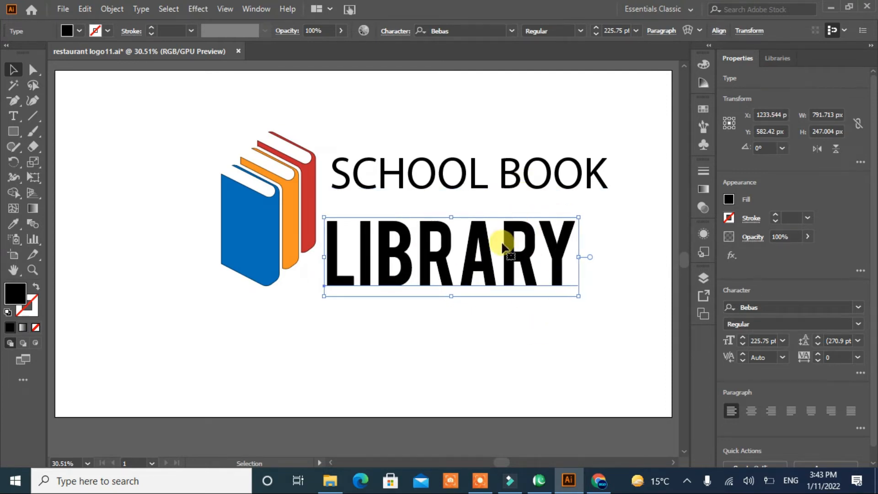
pyautogui.scroll(19, 737, 334)
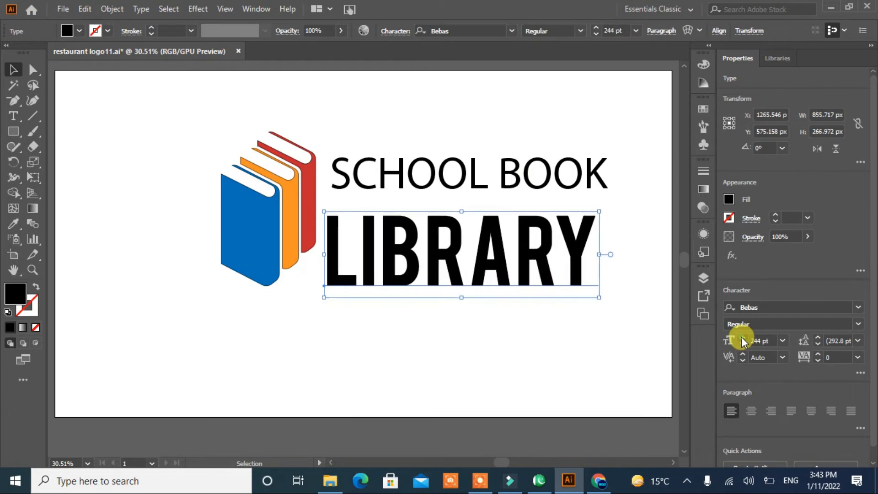
# Try to align SCHOOL BOOK with LIBRARY's left edge and width, with LIBRARY moved up to close the gap.
pyautogui.click(522, 184)
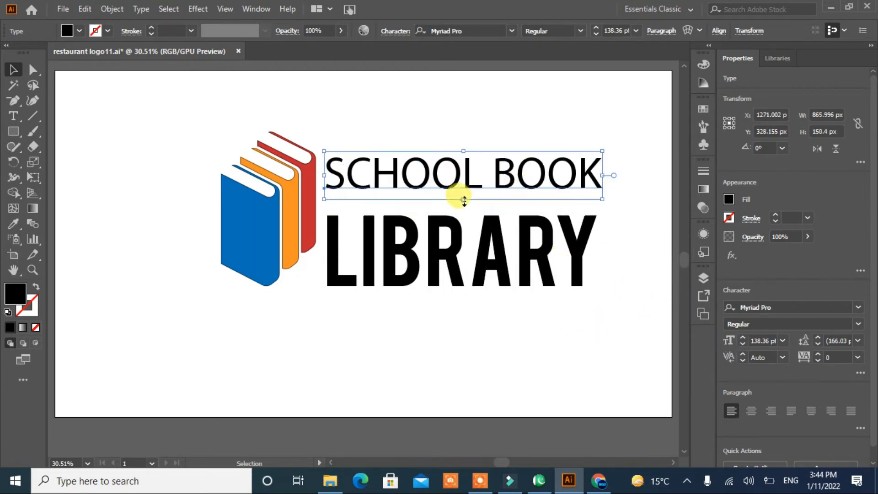
pyautogui.click(464, 335)
pyautogui.moveTo(448, 256)
pyautogui.mouseDown()
pyautogui.moveTo(449, 240)
pyautogui.moveTo(455, 252)
pyautogui.mouseUp()
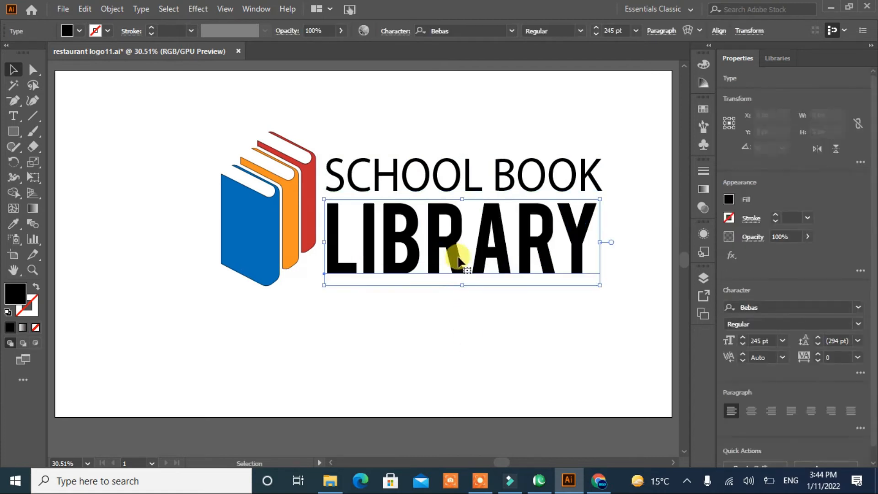
pyautogui.click(526, 183)
pyautogui.moveTo(613, 181)
pyautogui.mouseDown()
pyautogui.moveTo(589, 174)
pyautogui.moveTo(596, 180)
pyautogui.mouseUp()
pyautogui.click(619, 224)
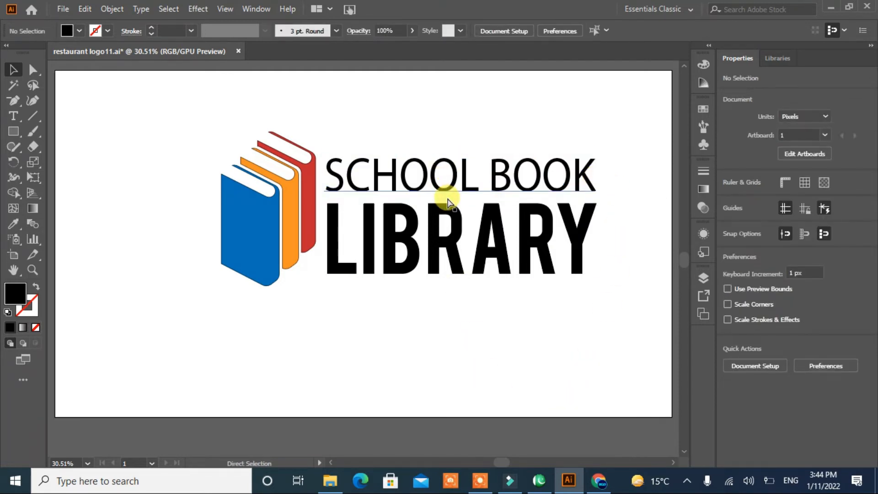
# Undo the last repositioning and resizing changes to the SCHOOL BOOK and LIBRARY texts.
pyautogui.hotkey('ctrl', 'z')
pyautogui.hotkey('ctrl', 'z')
pyautogui.hotkey('ctrl', 'z')
pyautogui.hotkey('ctrl', 'z')
pyautogui.hotkey('ctrl', 'z')
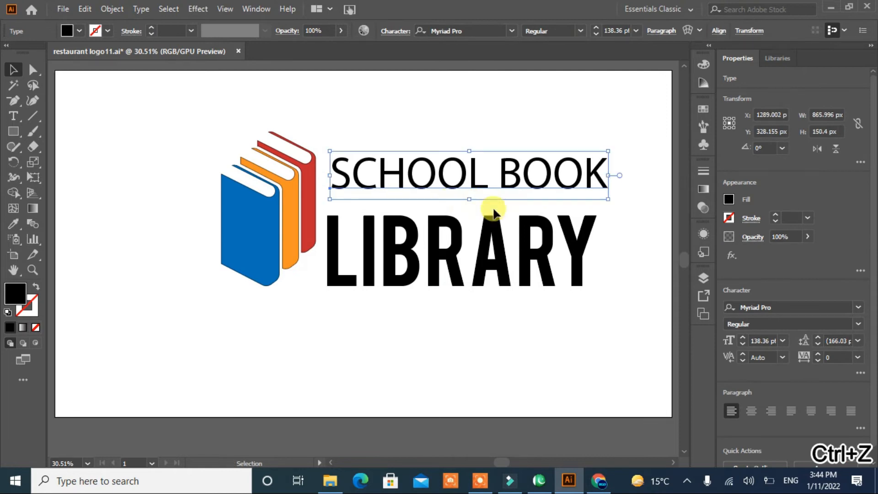
# Open the font choices for the SCHOOL BOOK text.
pyautogui.click(512, 31)
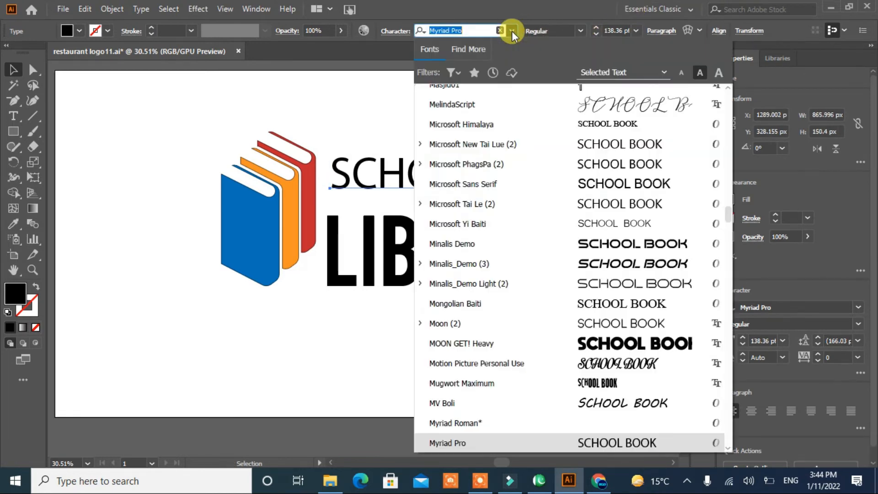